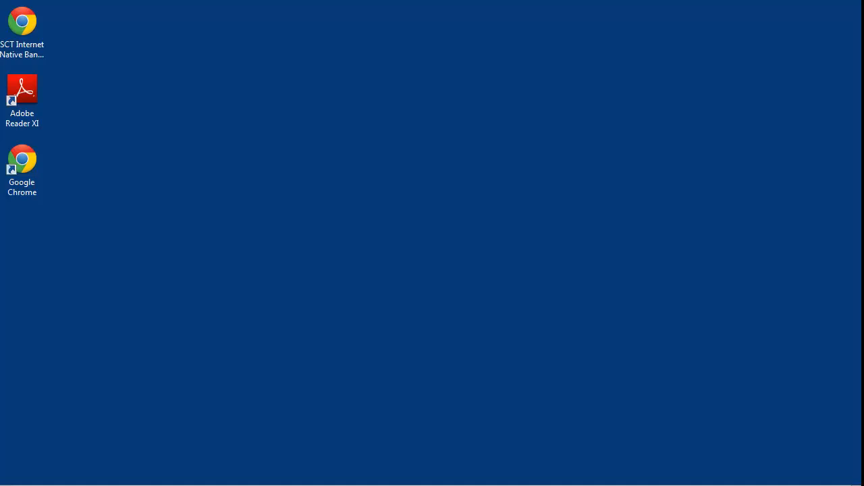
- Open the Production Database [PROD] of Internet Native Banner and log on with the account's username and password
click(21, 17)
double_click(21, 18)
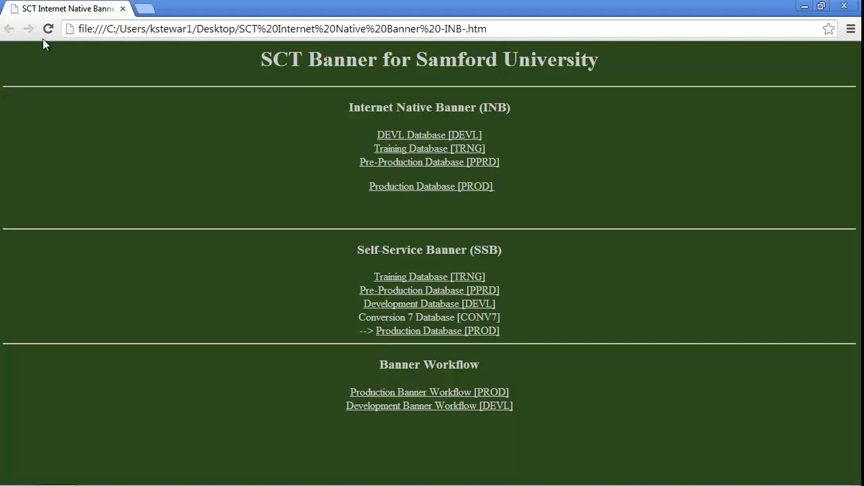
click(434, 186)
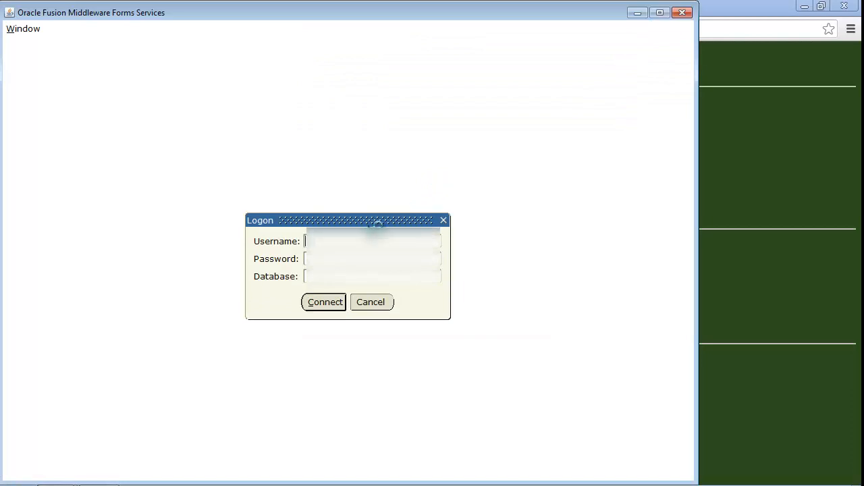
text(system)
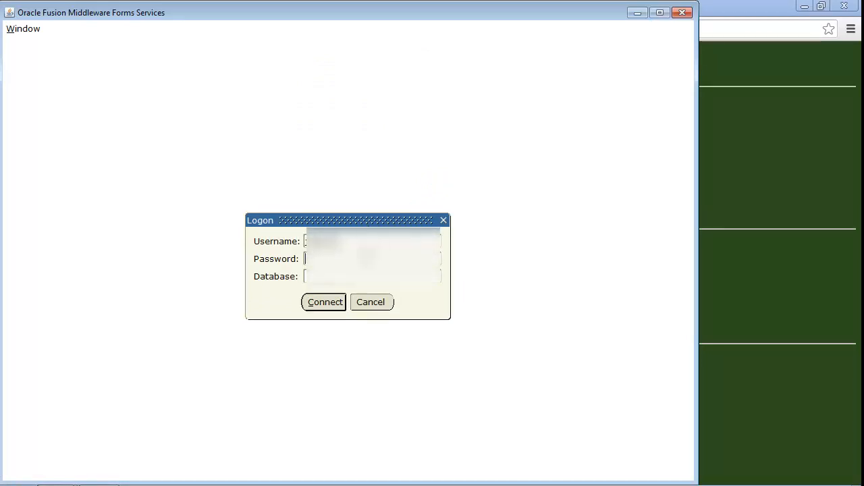
text(******)
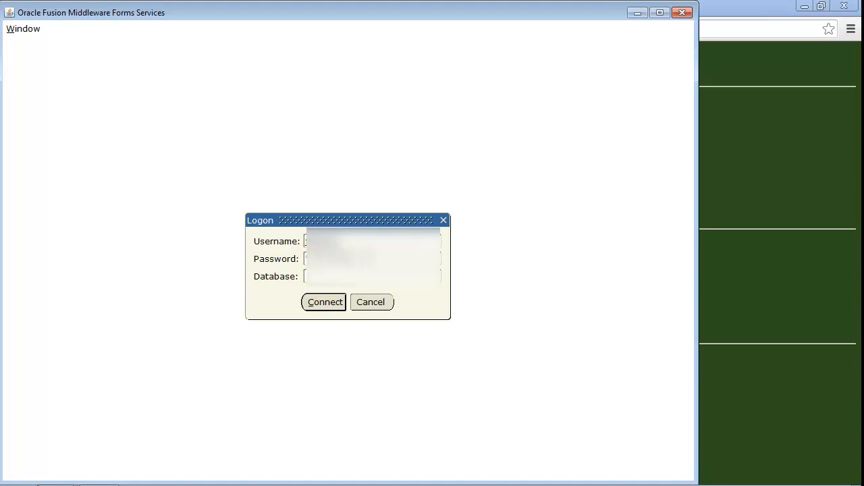
click(326, 301)
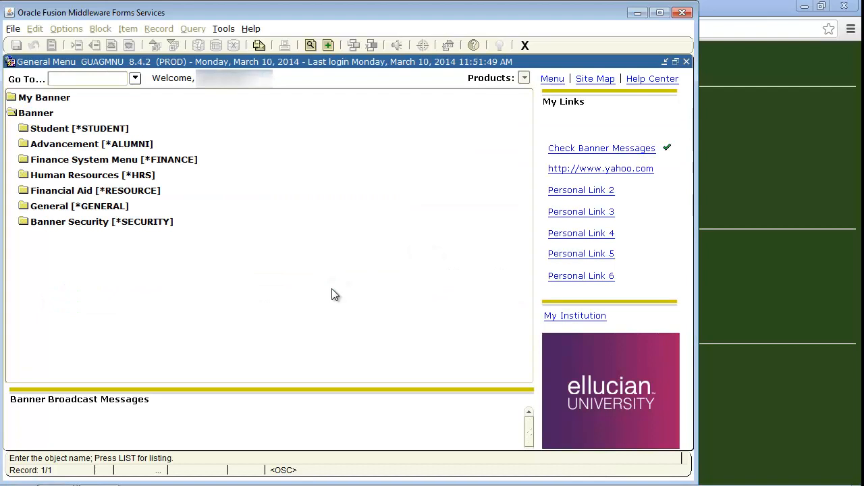
- Open the FPAREQN requisition form and start a new requisition with NEXT as its number
text(FPAREQN)
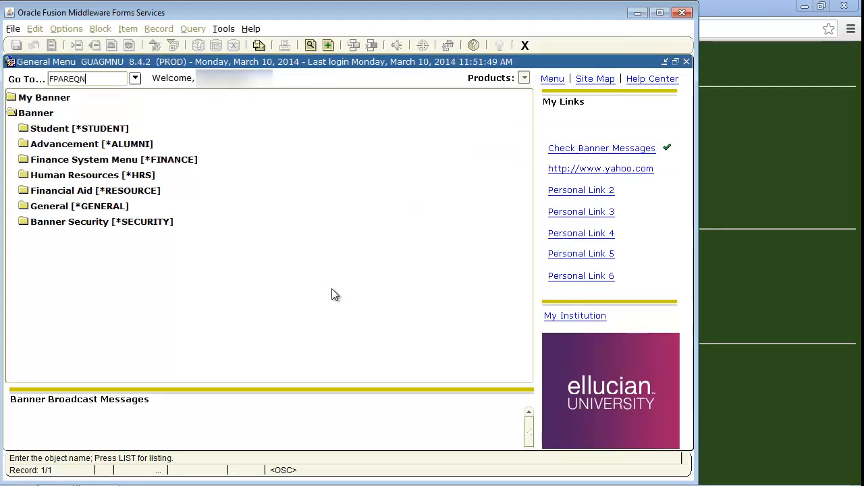
key(Return)
text(NEXT)
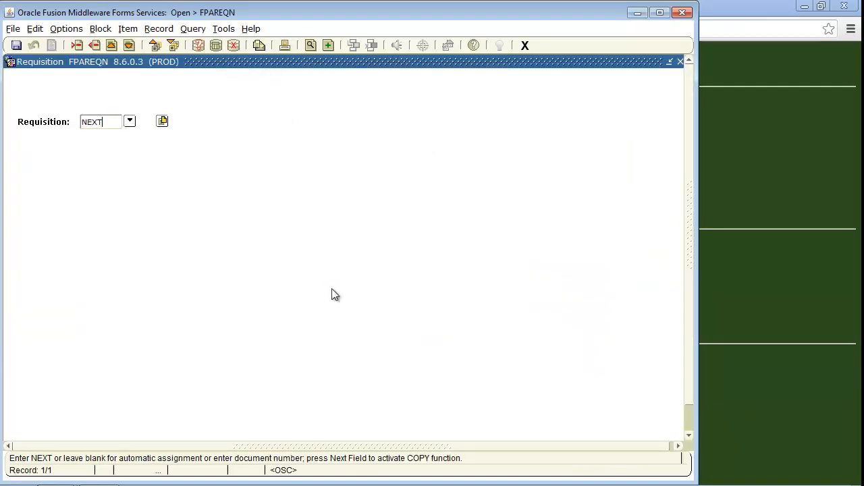
click(173, 45)
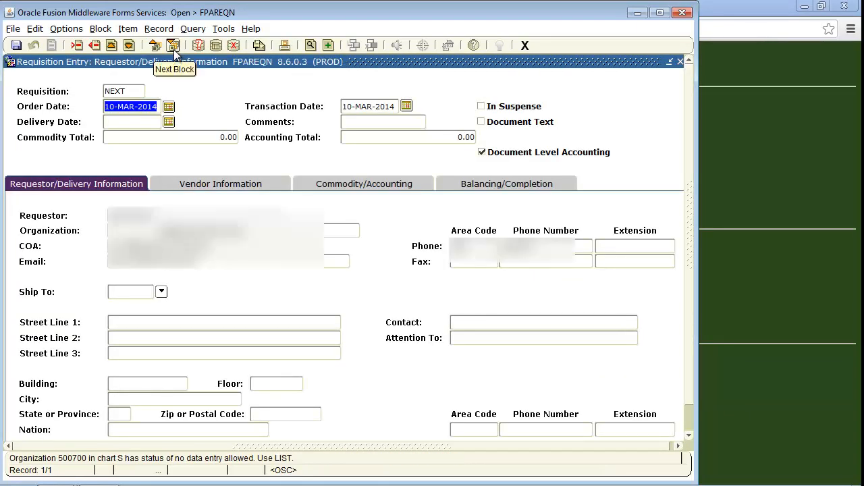
- Set the requisition's delivery date to 15-MAR-2014 with the comment "standing order", and turn off Document Level Accounting
key(Tab)
key(Tab)
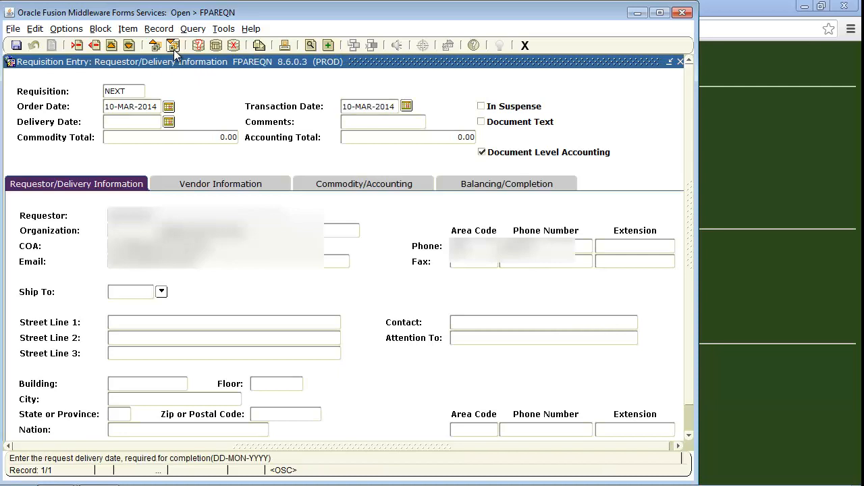
text(15-MAR-2014)
key(Tab)
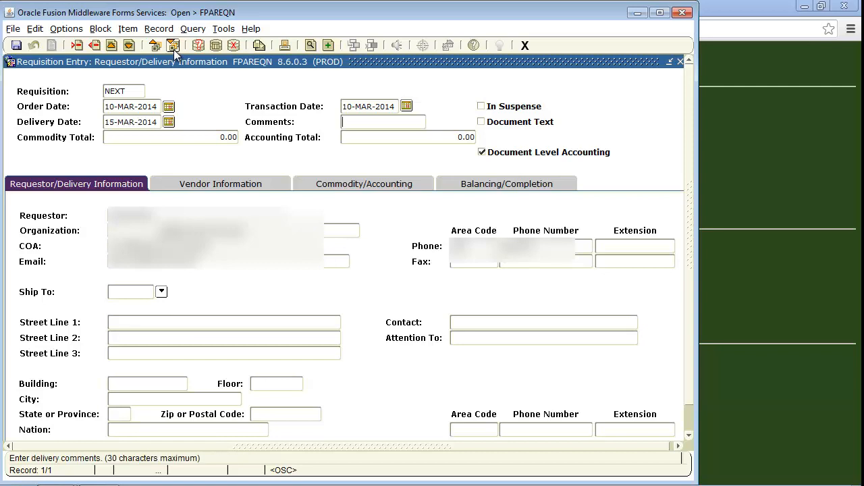
text(standing order)
click(484, 154)
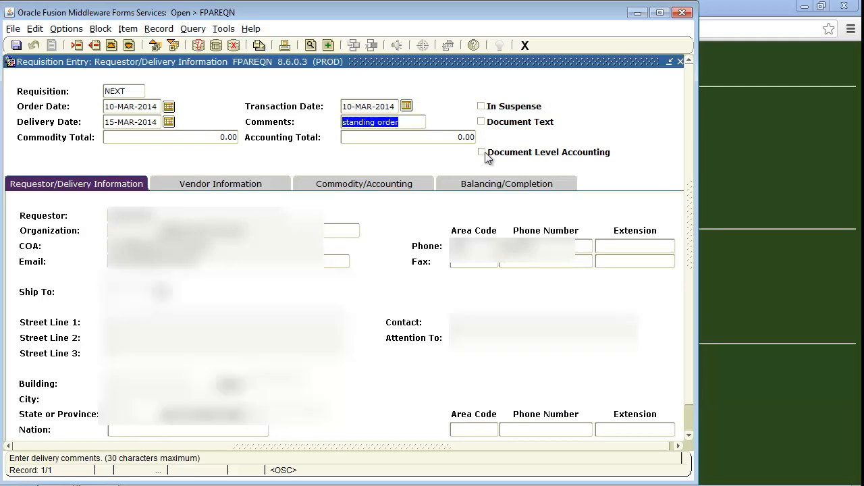
- Enter the vendor in the requisition's vendor information and continue to the commodity and accounting section
click(174, 45)
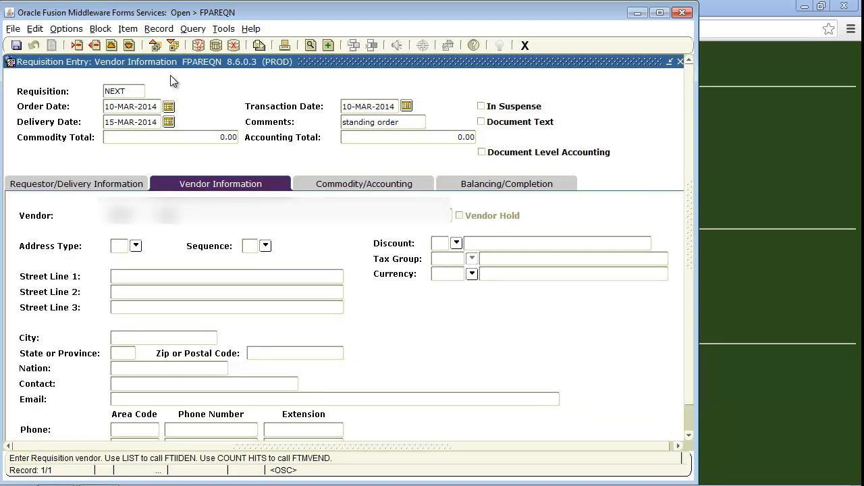
text(...)
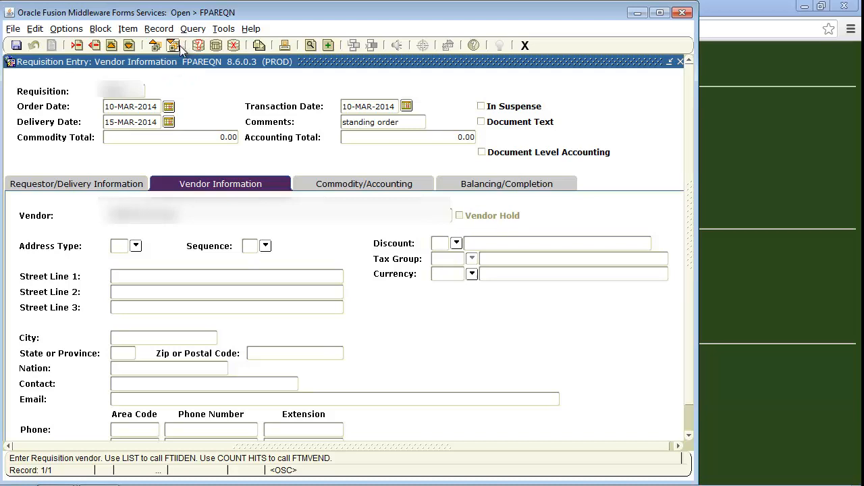
click(177, 47)
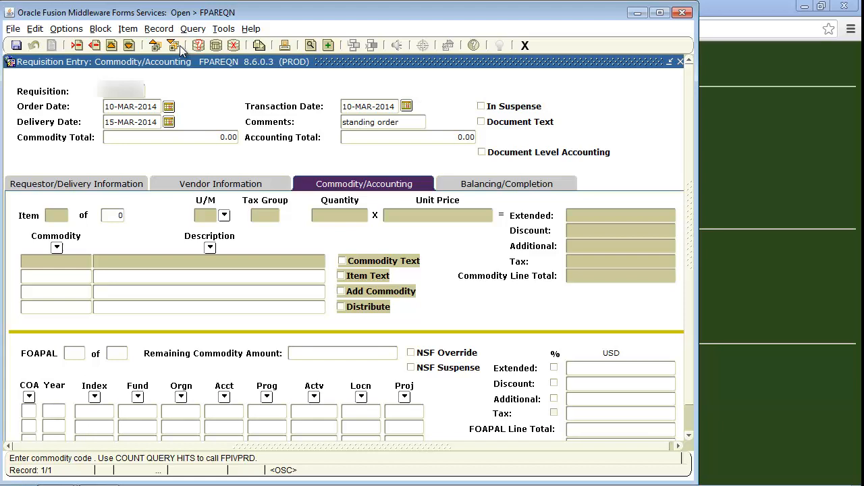
- Enter the first commodity item as "football car rental" with unit EA, quantity 1 and unit price 200
key(Tab)
text(football car rental)
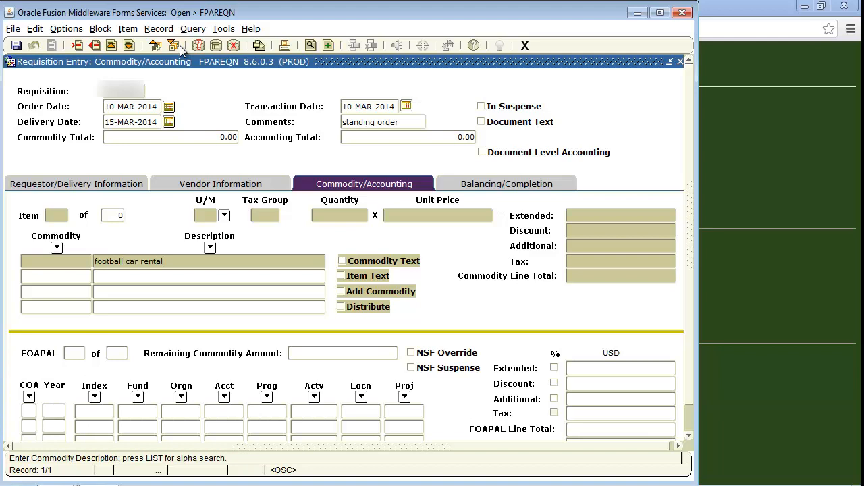
key(Tab)
text(EA)
key(Tab)
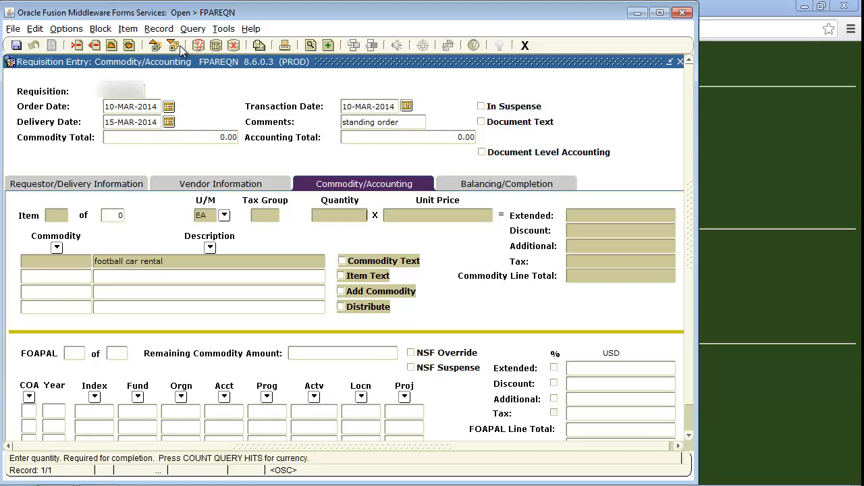
text(1)
key(Tab)
text(200)
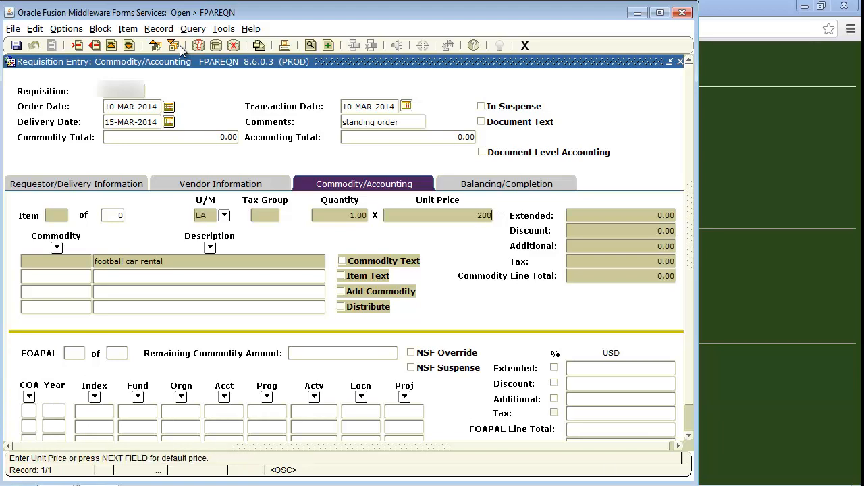
key(Tab)
key(Tab)
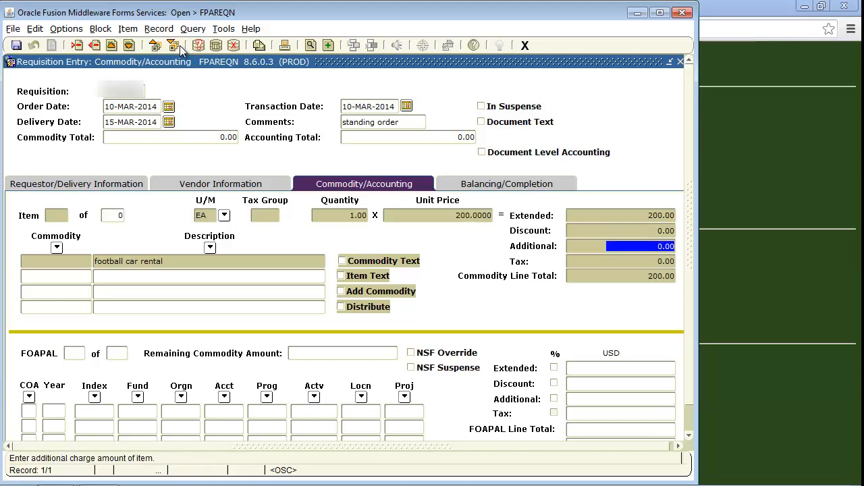
key(Tab)
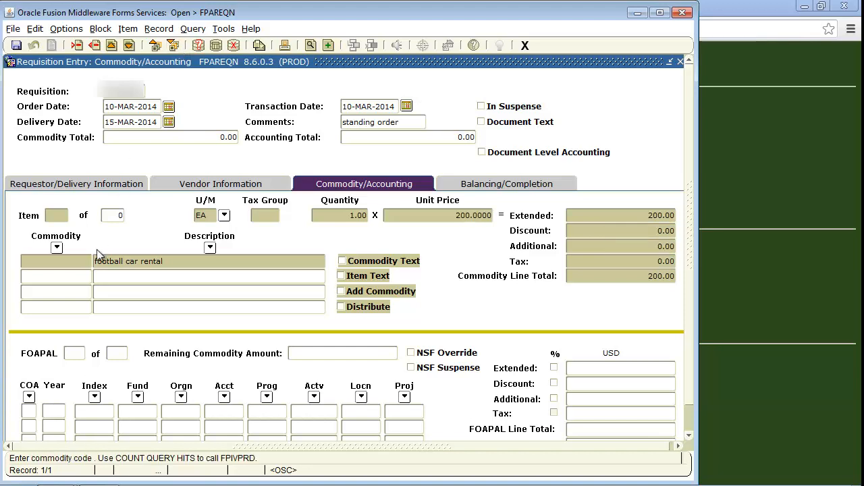
- Add a second commodity item, "softball van rental", with unit EA, quantity 1 and unit price 225
click(102, 279)
click(101, 279)
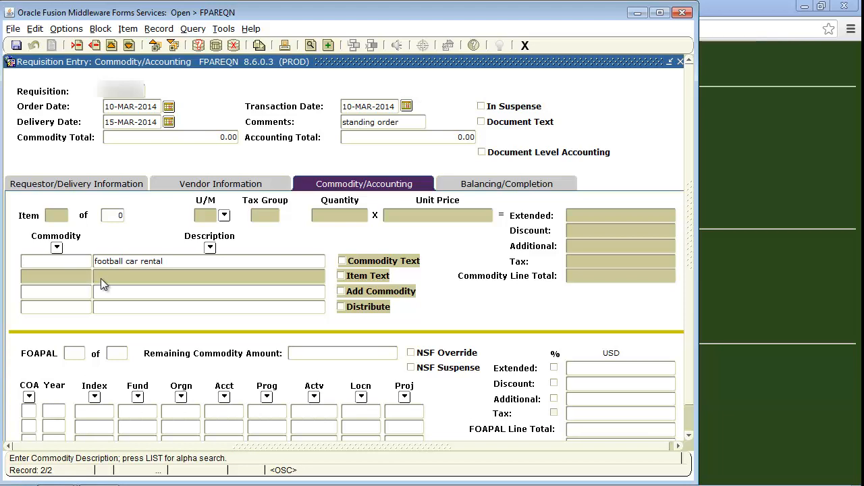
text(softball van rental)
key(Tab)
text(EA)
key(Tab)
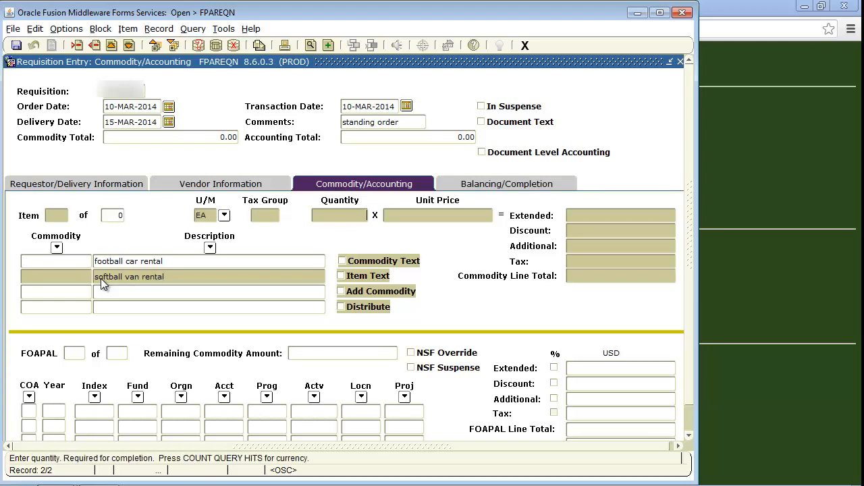
text(1)
key(Tab)
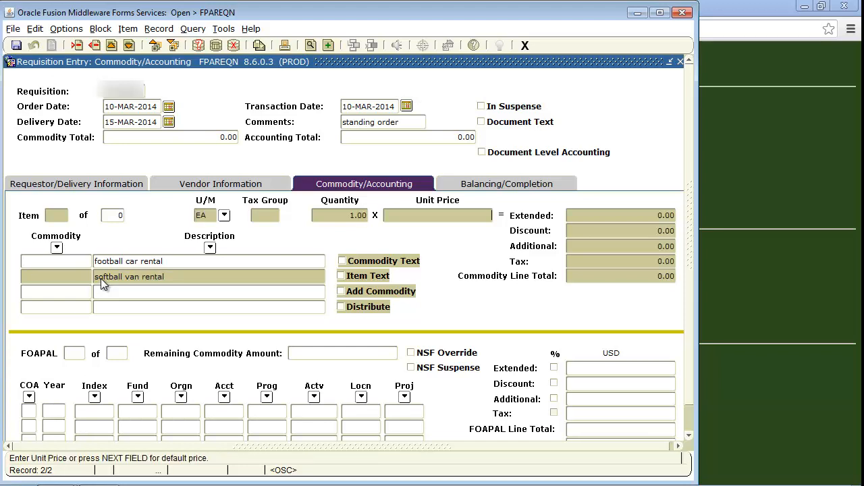
text(225)
key(Tab)
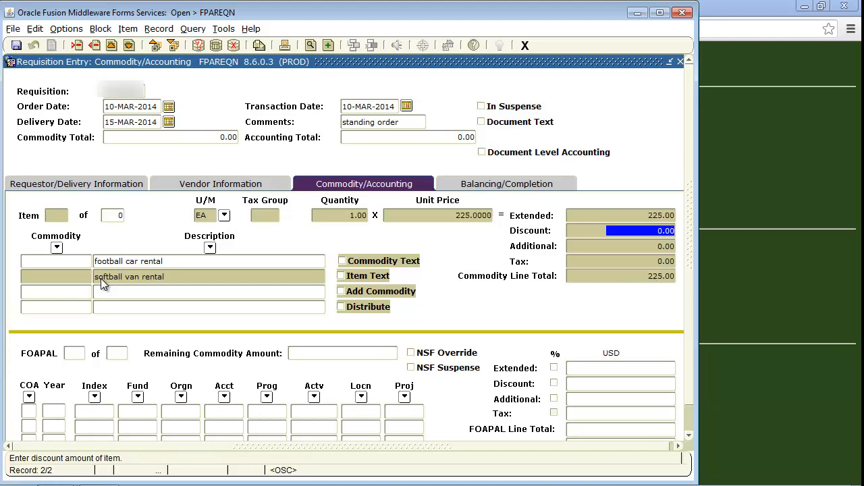
key(Tab)
key(Tab)
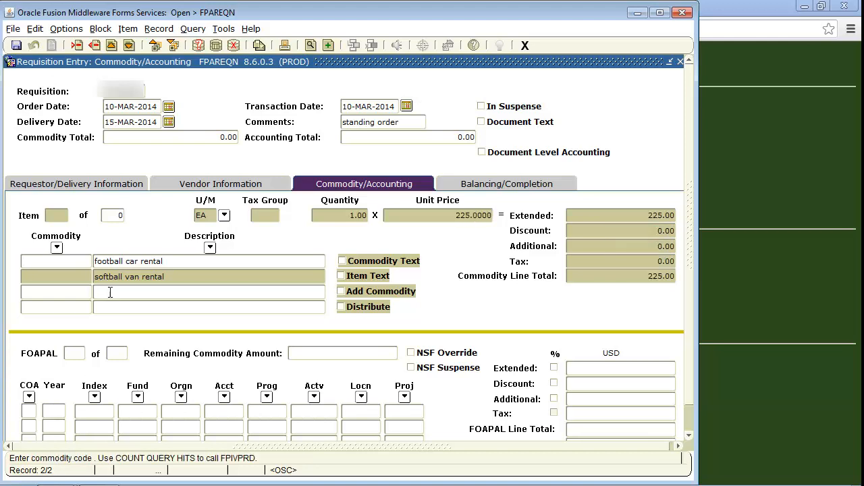
- Add a third commodity item, "men's golf bus rental", with unit EA, quantity 1 and unit price 405
key(Down)
click(108, 292)
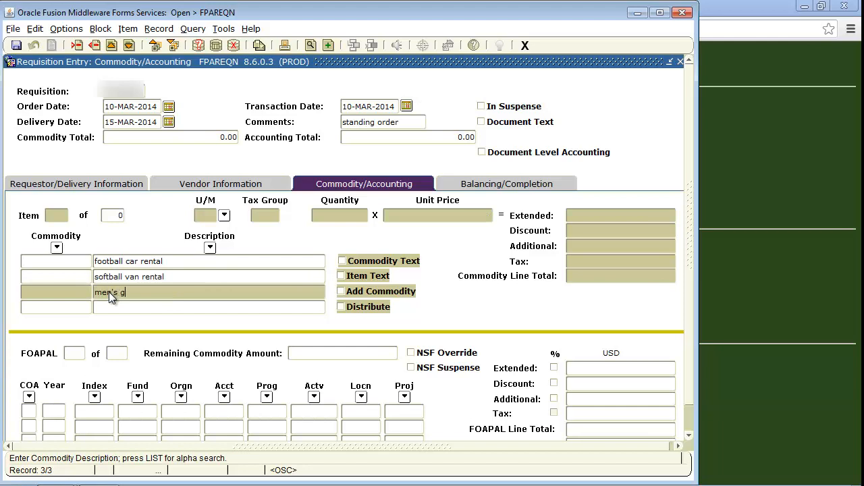
text(men's golf bus rental)
key(Tab)
text(EA)
key(Tab)
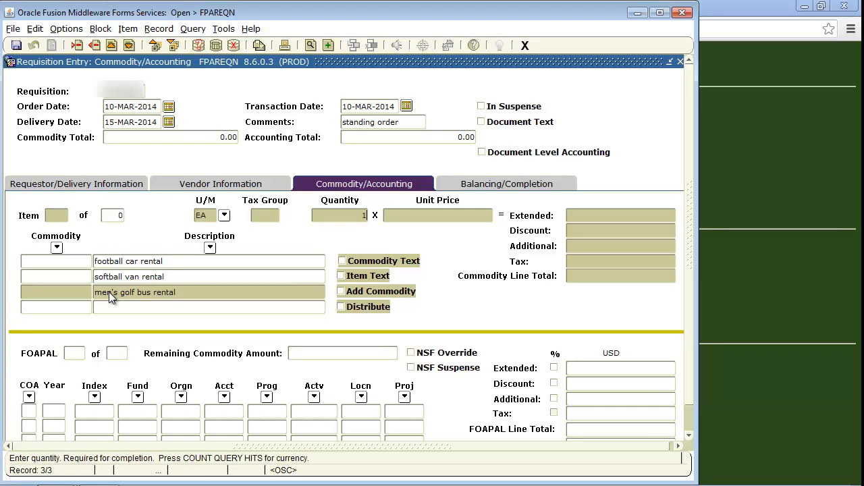
text(1)
key(Tab)
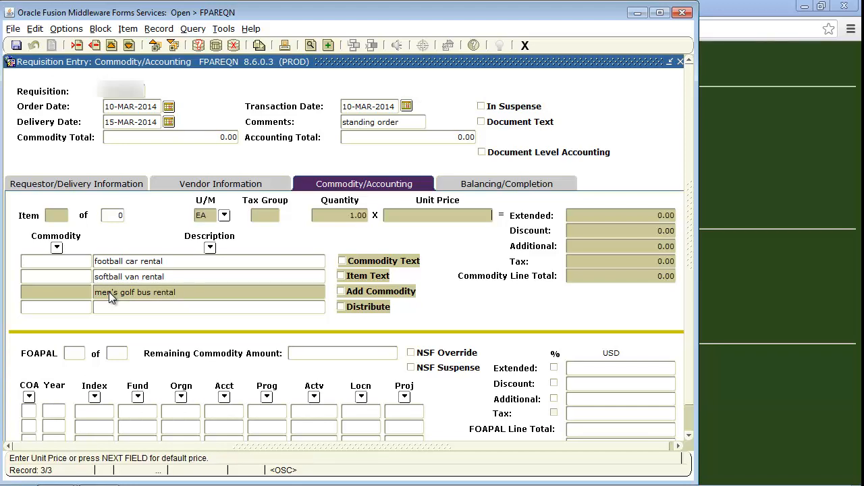
text(405)
- Enter the FOAPAL accounting codes for the football car rental item and distribute an extended amount of 200 to them
click(179, 262)
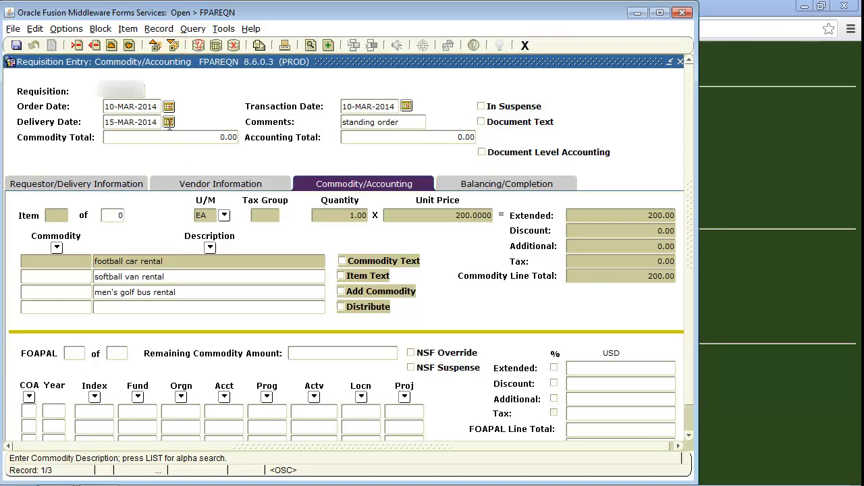
click(173, 45)
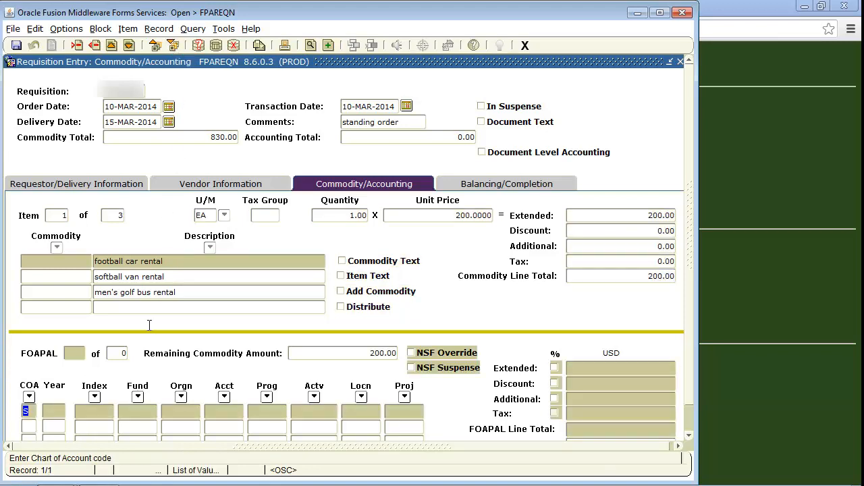
key(Tab)
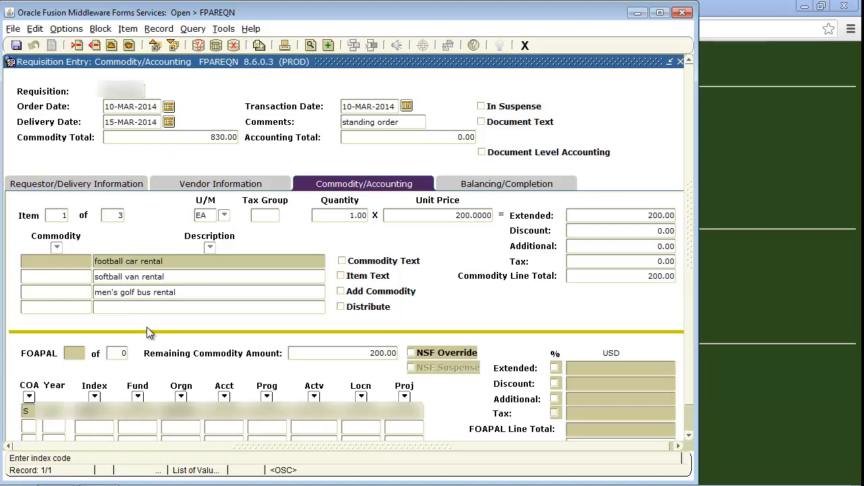
key(Tab)
key(Tab)
key(Tab)
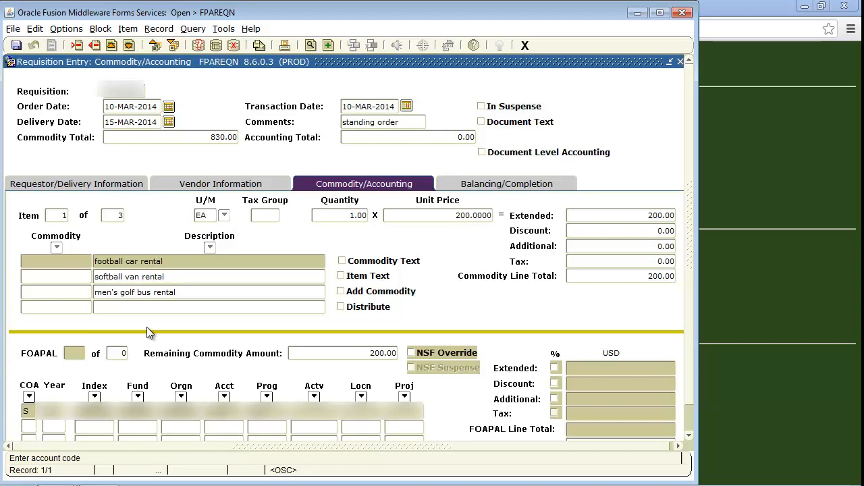
key(Tab)
key(Tab)
key(Tab)
key(Tab)
key(Tab)
key(Tab)
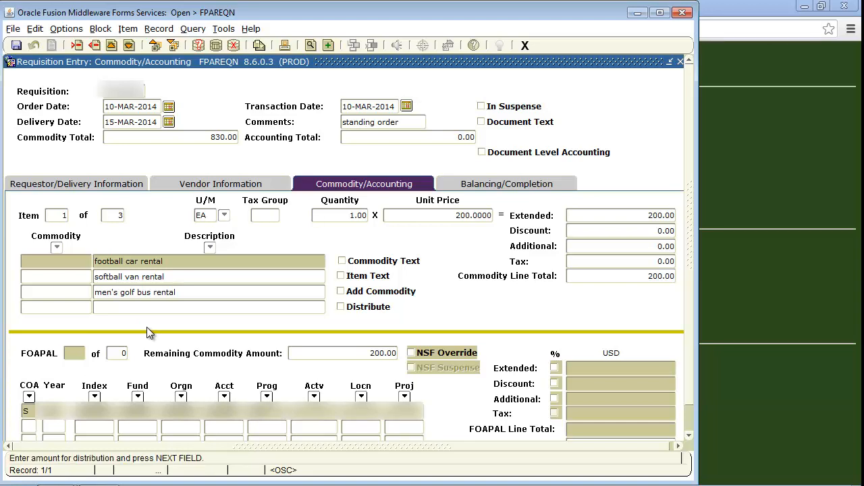
text(200)
key(Tab)
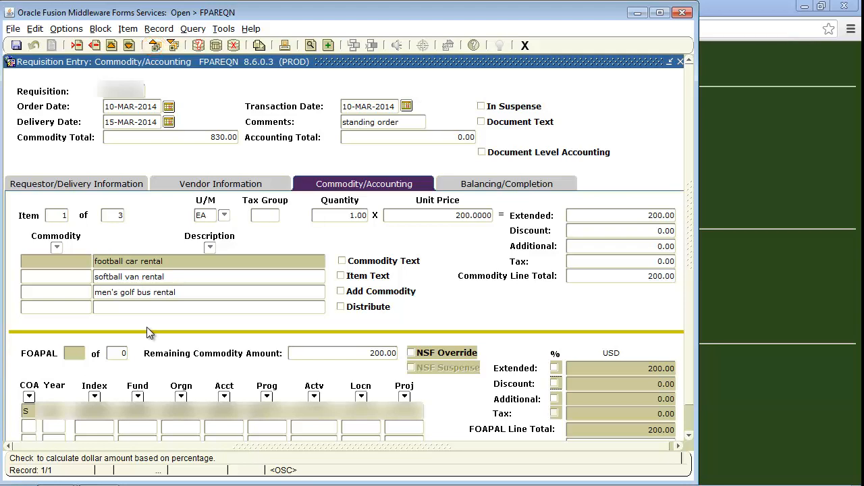
- Return to the commodity list, select the softball van rental item and enter its FOAPAL accounting codes
click(154, 45)
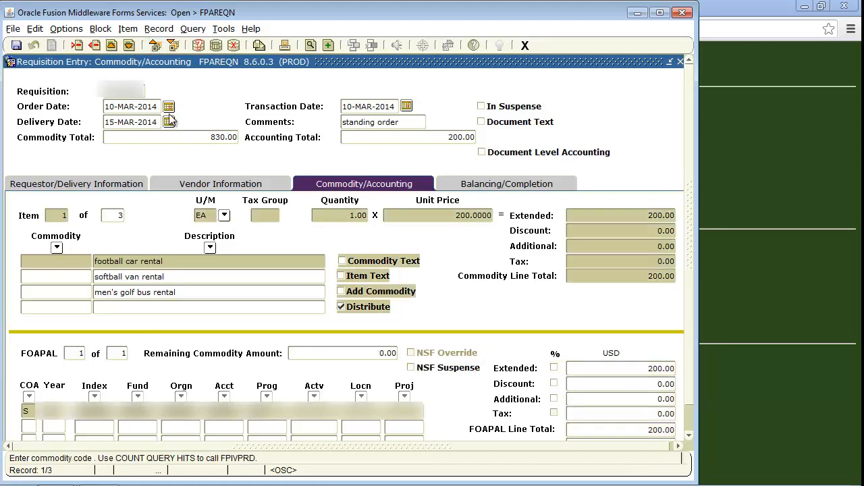
click(187, 278)
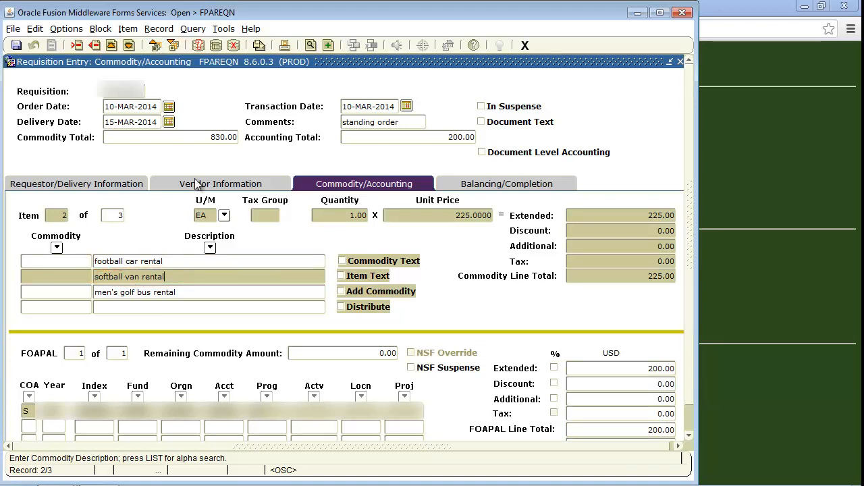
click(173, 45)
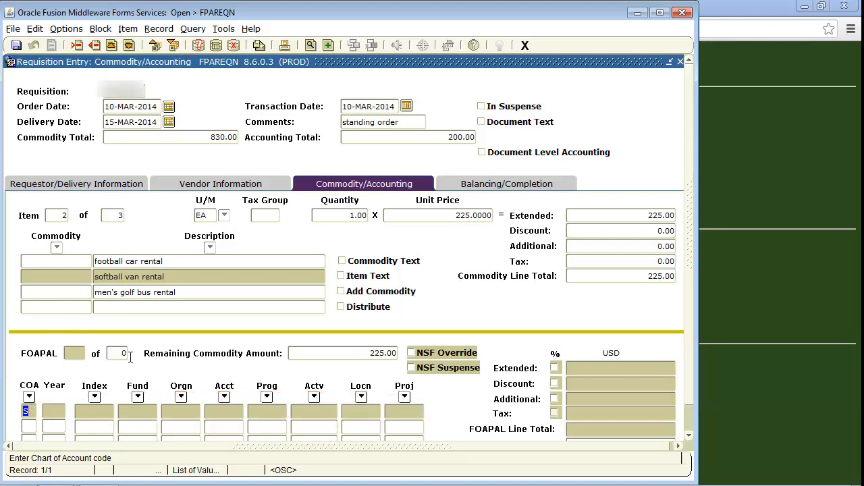
click(98, 411)
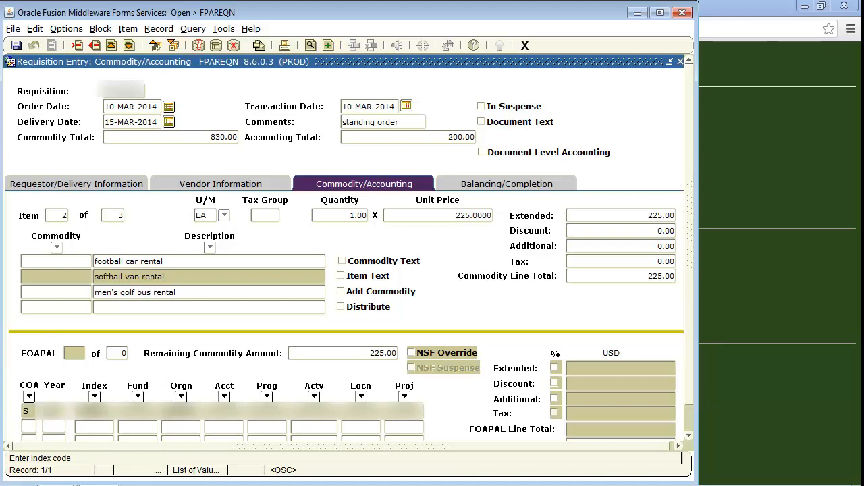
key(Tab)
key(Tab)
key(Tab)
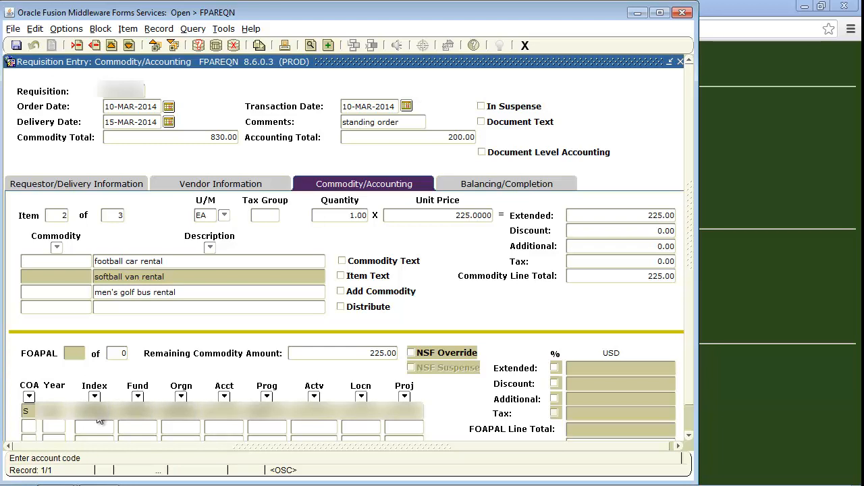
key(Tab)
key(Tab)
key(Tab)
key(Tab)
key(Tab)
key(Tab)
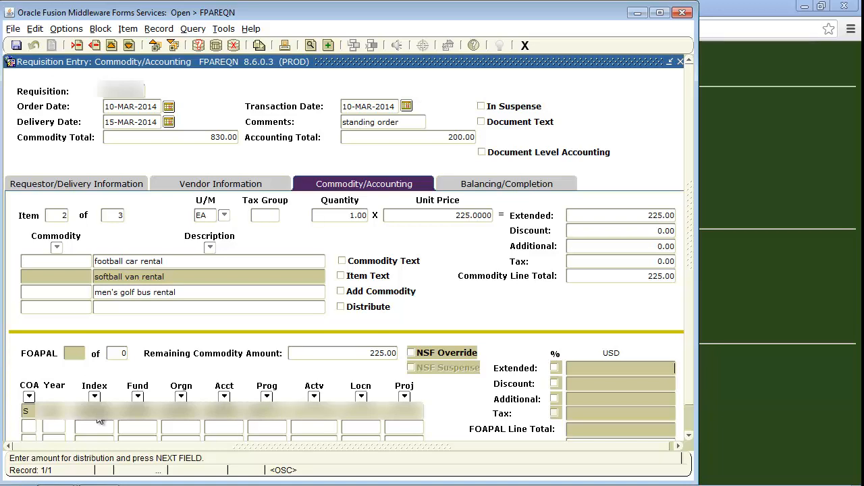
- Distribute an extended amount of 225 to the softball van rental's accounting line
text(225)
key(Tab)
key(Tab)
key(Tab)
key(Tab)
key(Tab)
key(Tab)
key(Tab)
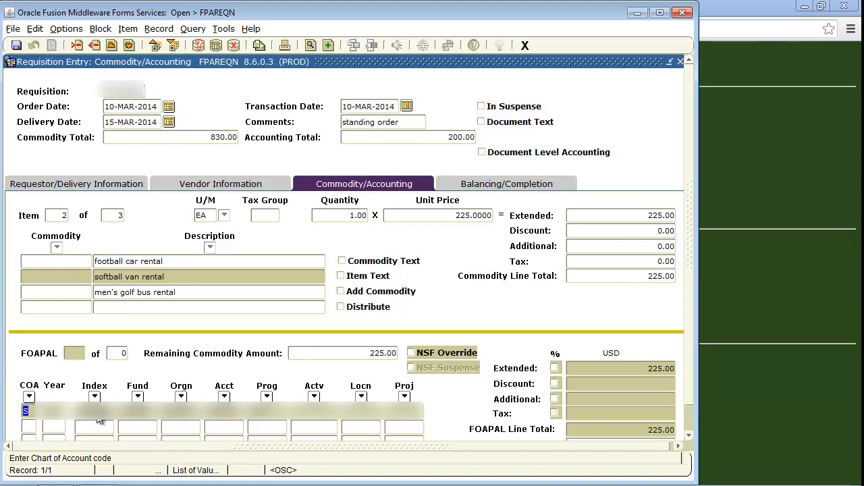
- Return to the commodity list, select the men's golf bus rental item and enter its FOAPAL accounting codes
click(154, 45)
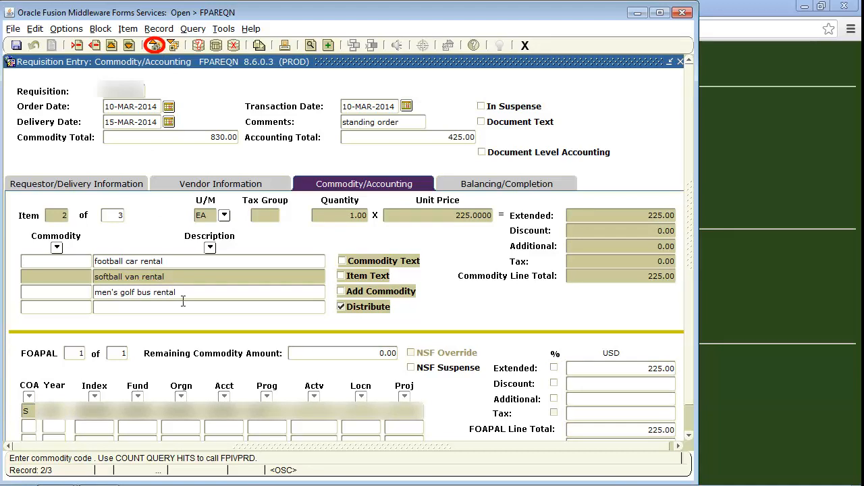
click(203, 294)
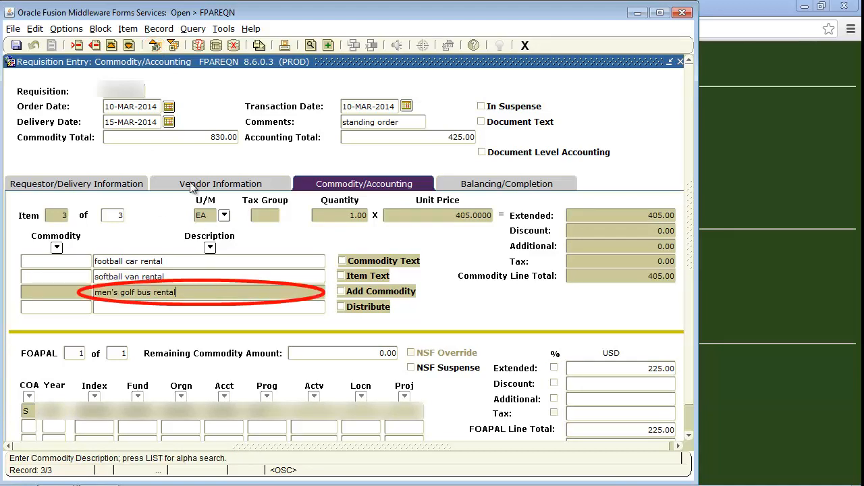
click(172, 45)
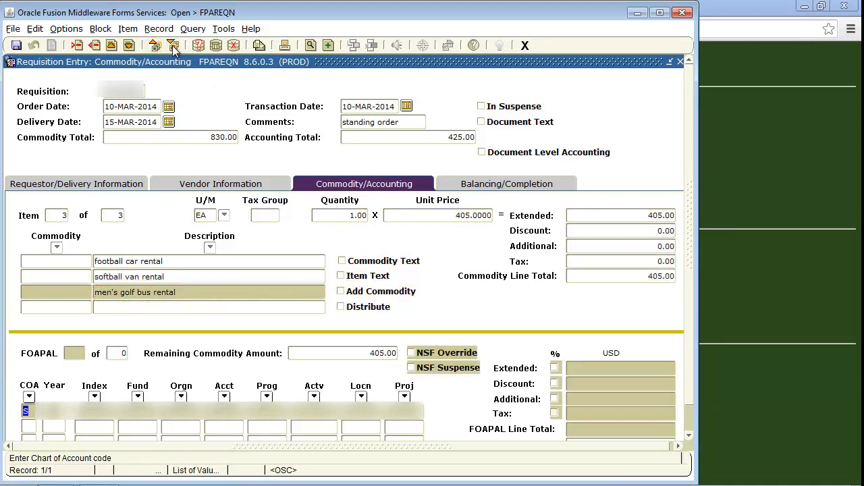
key(Tab)
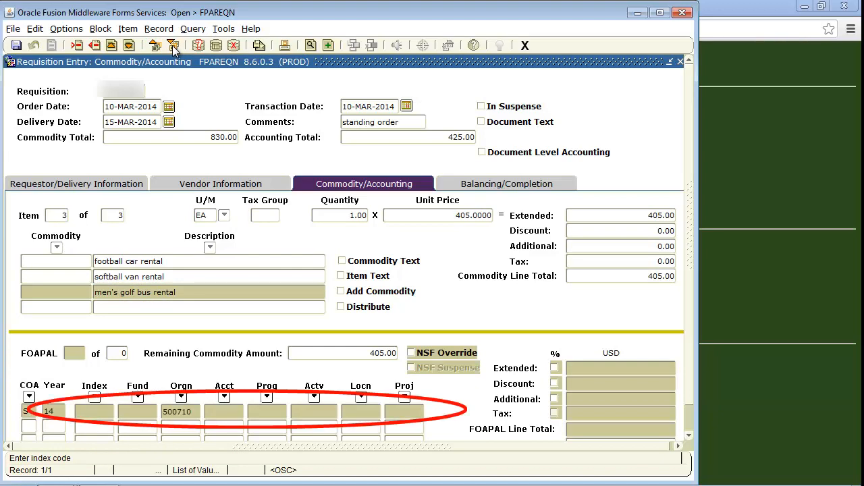
key(Tab)
key(Tab)
key(Tab)
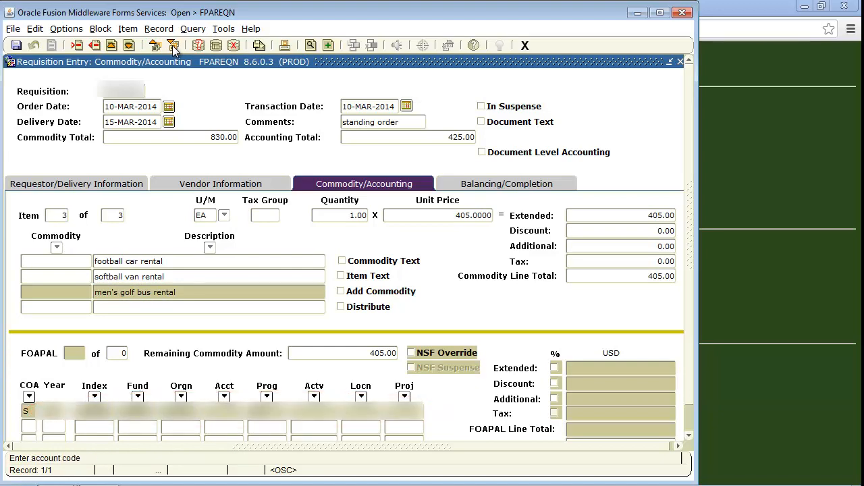
key(Tab)
key(Tab)
key(Tab)
key(Tab)
key(Tab)
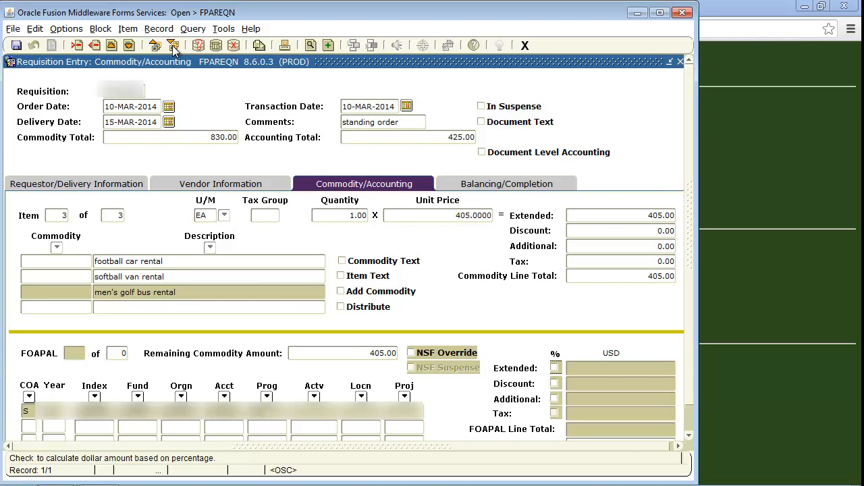
key(Tab)
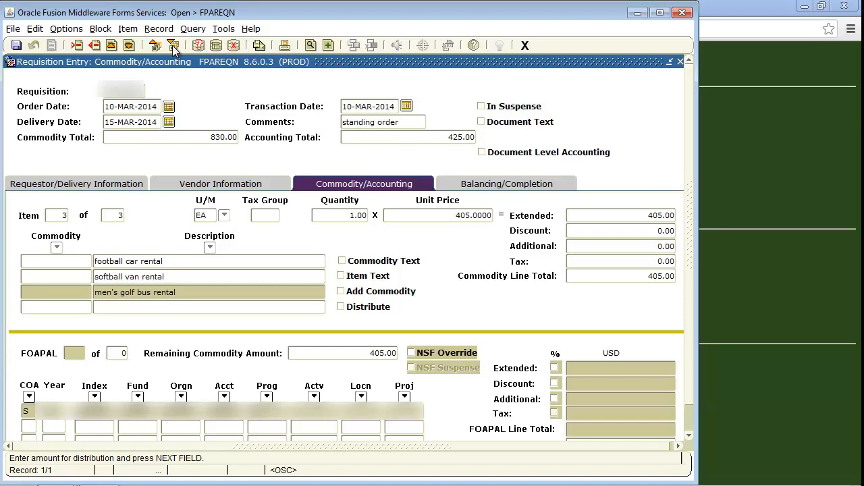
- Distribute an extended amount of 405 to the men's golf bus rental's accounting line and proceed to Balancing/Completion
text(405)
key(Tab)
key(Tab)
key(Tab)
key(Tab)
key(Tab)
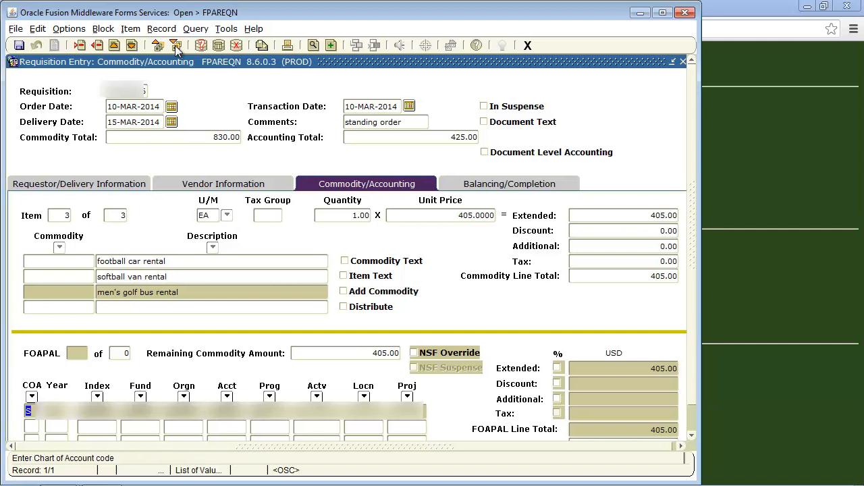
click(176, 46)
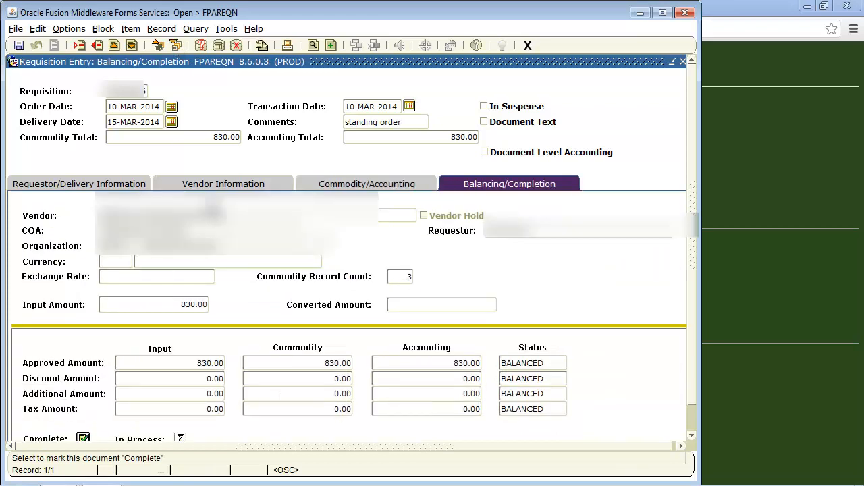